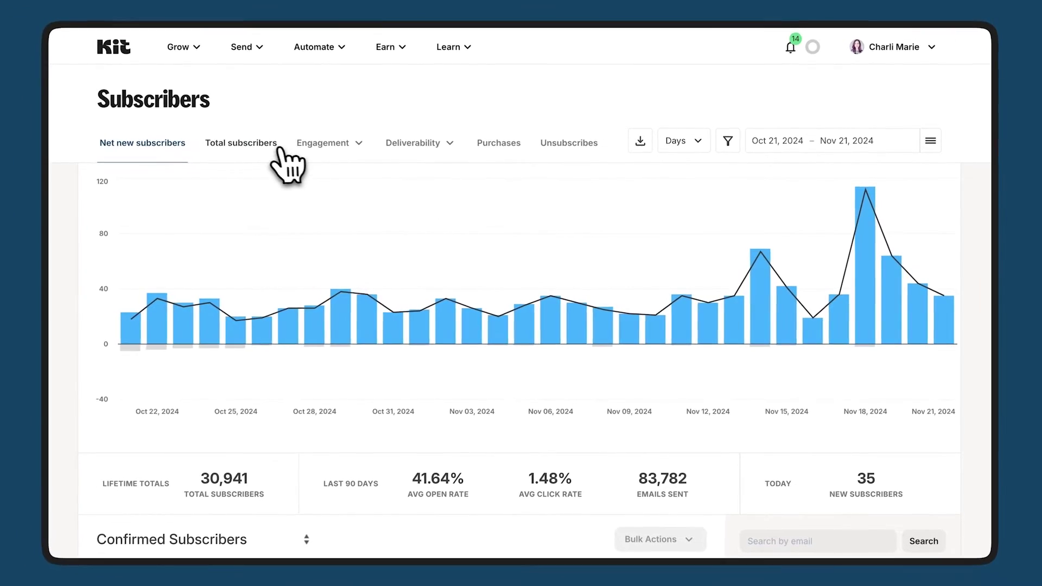
Step: Cycle the growth chart through total subscribers, engagement, Sequences deliverability, revenue and unsubscribes, back to net new
{"action": "left_click", "coordinate": [278, 148]}
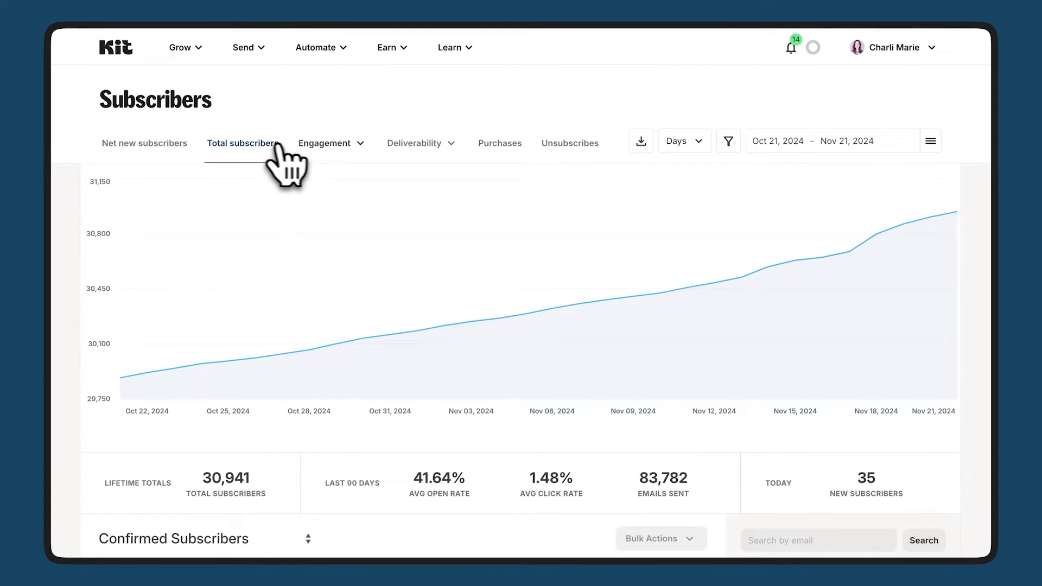
{"action": "left_click", "coordinate": [324, 149]}
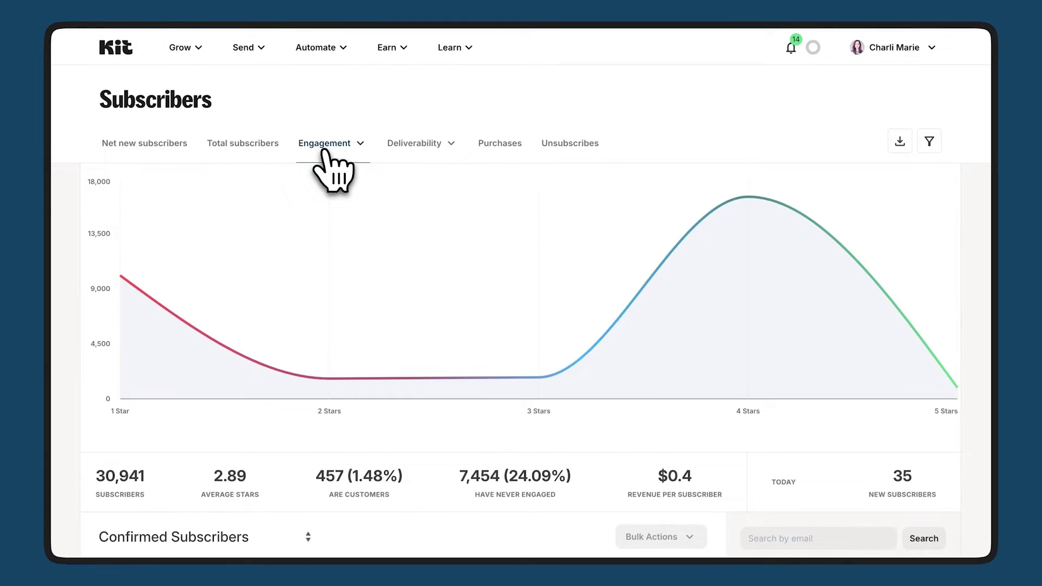
{"action": "left_click", "coordinate": [401, 148]}
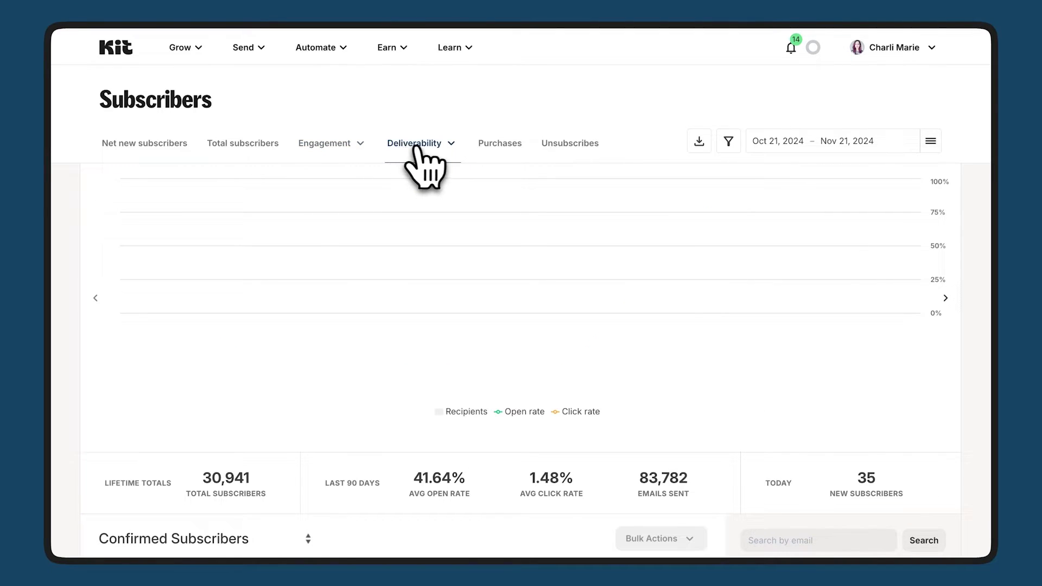
{"action": "left_click", "coordinate": [449, 148]}
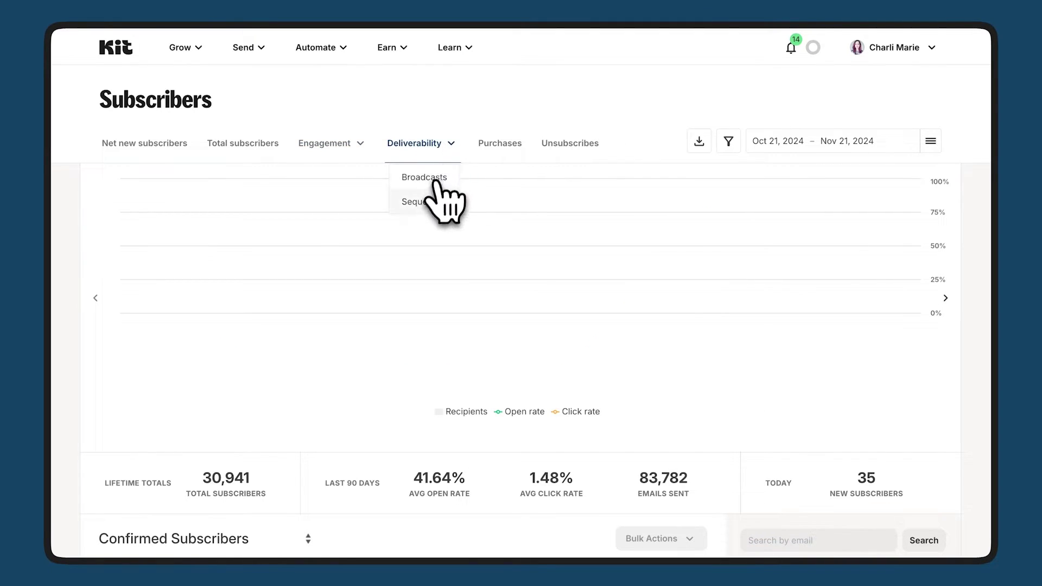
{"action": "left_click", "coordinate": [426, 201]}
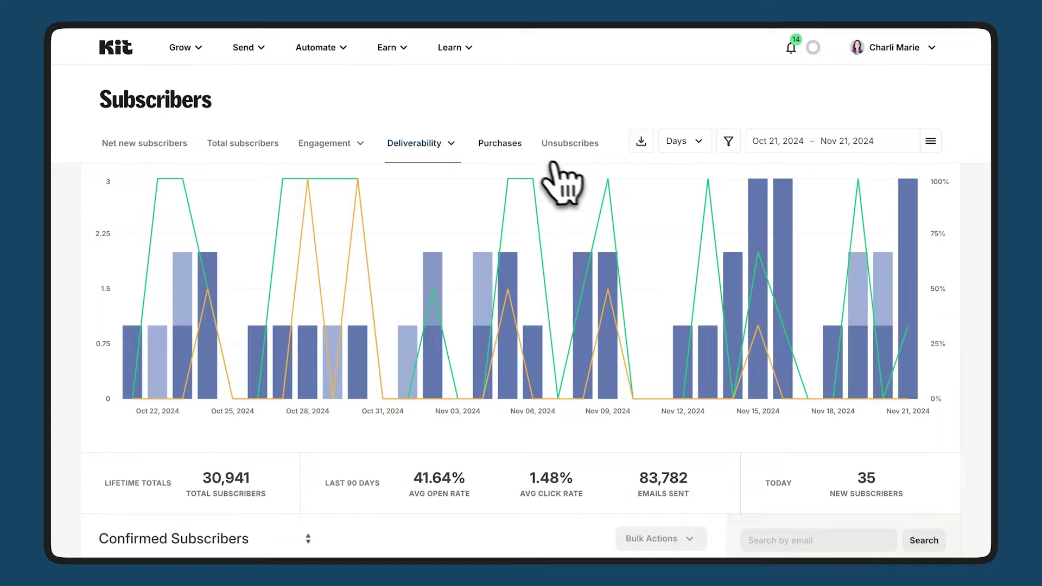
{"action": "left_click", "coordinate": [511, 151]}
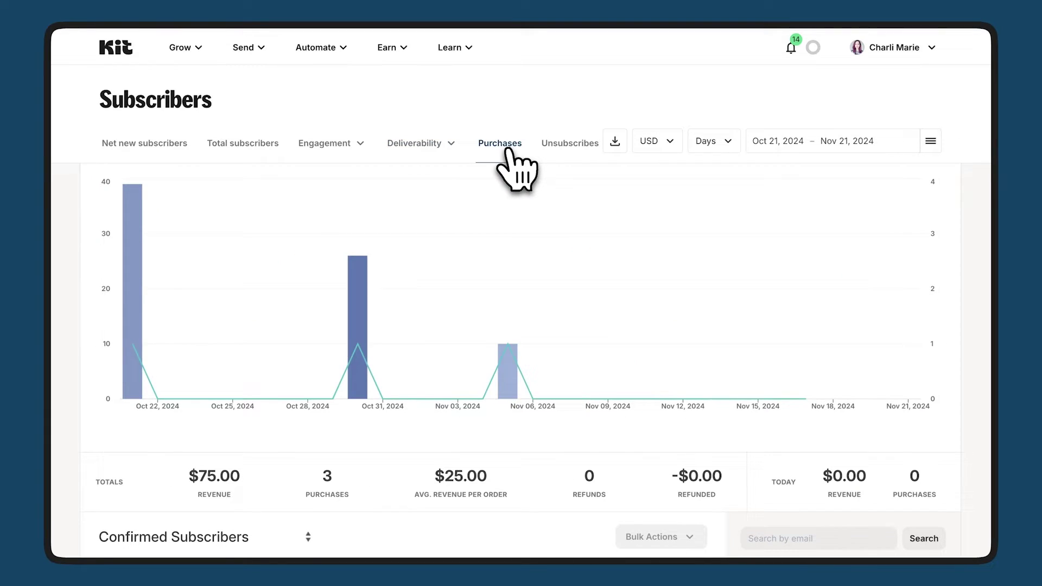
{"action": "left_click", "coordinate": [561, 150]}
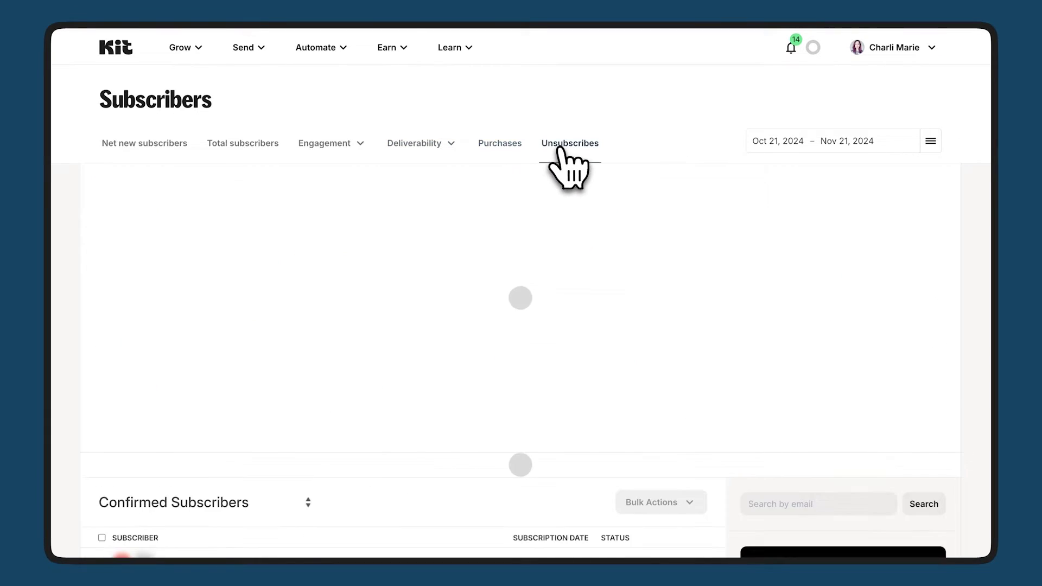
{"action": "left_click", "coordinate": [184, 155]}
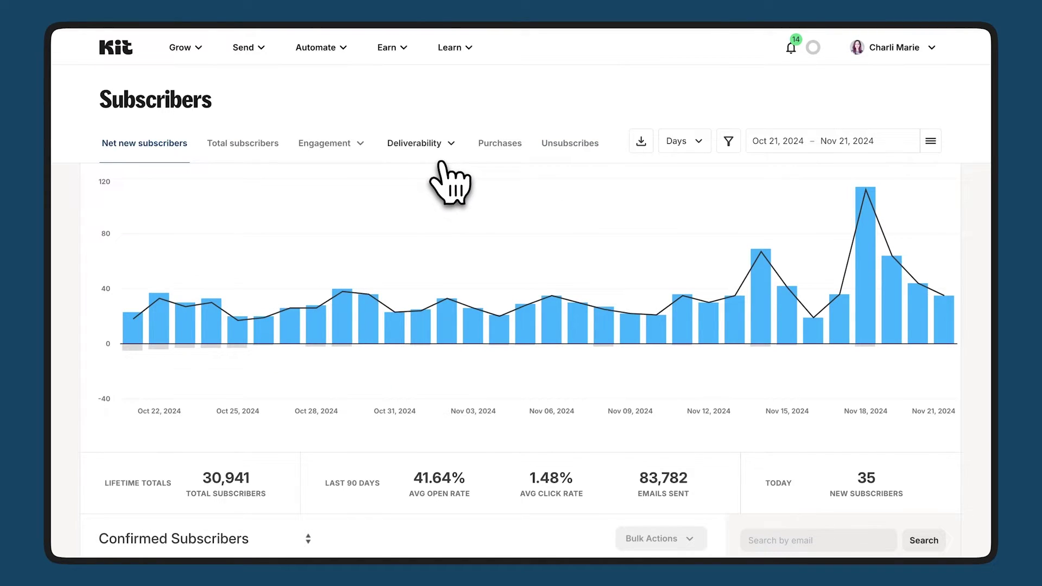
Step: Keep the chart grouped by Days, then open and close the subscriber filter options
{"action": "mouse_move", "coordinate": [236, 211]}
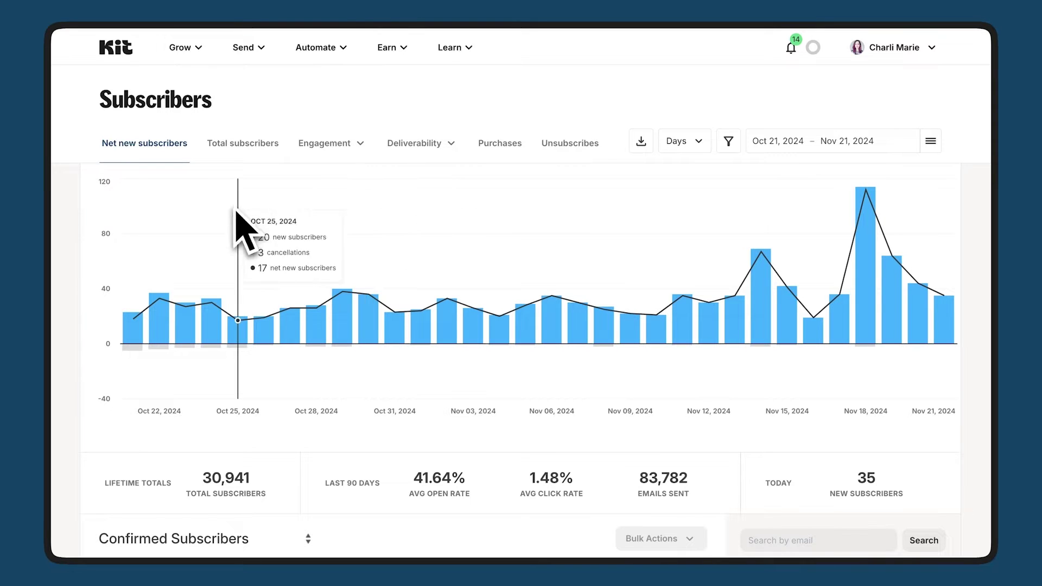
{"action": "left_click", "coordinate": [690, 150]}
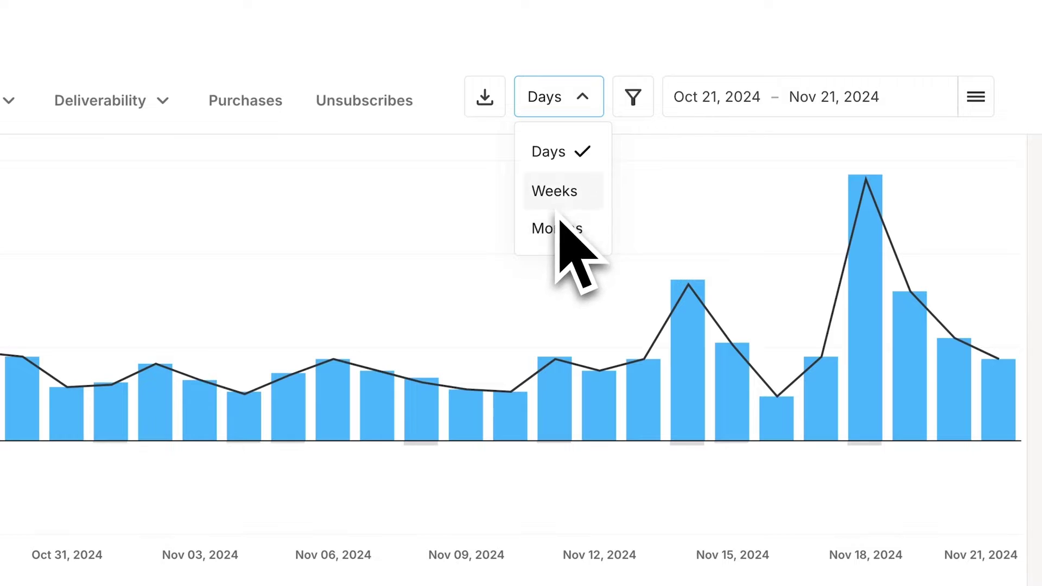
{"action": "left_click", "coordinate": [631, 55]}
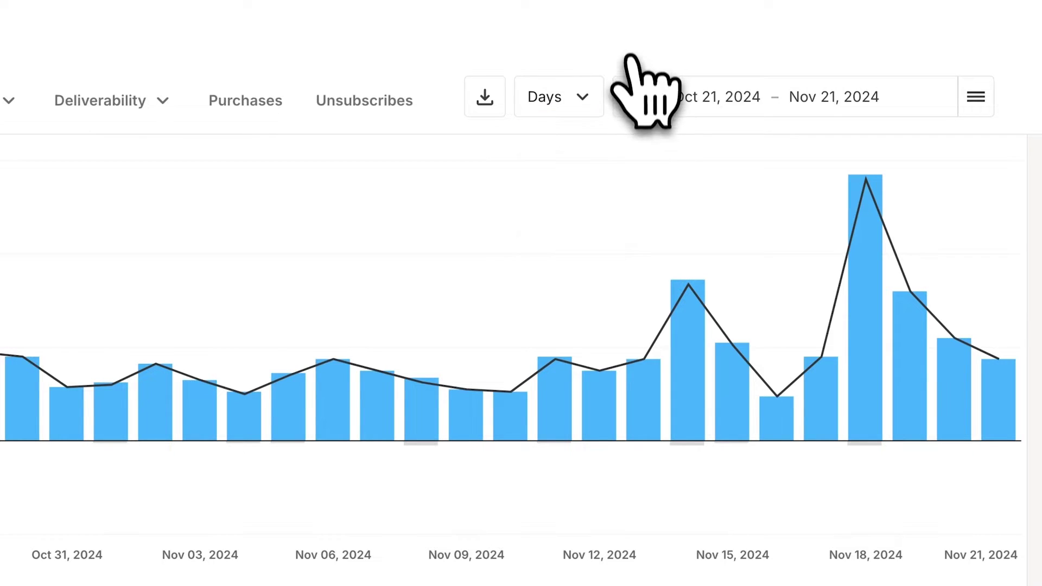
{"action": "left_click", "coordinate": [632, 97]}
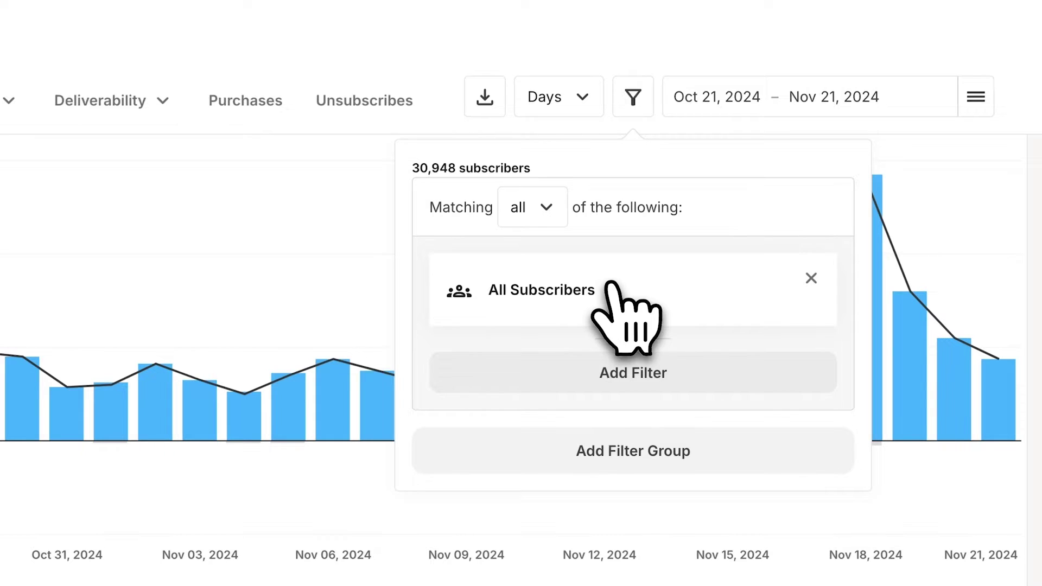
{"action": "left_click", "coordinate": [633, 96]}
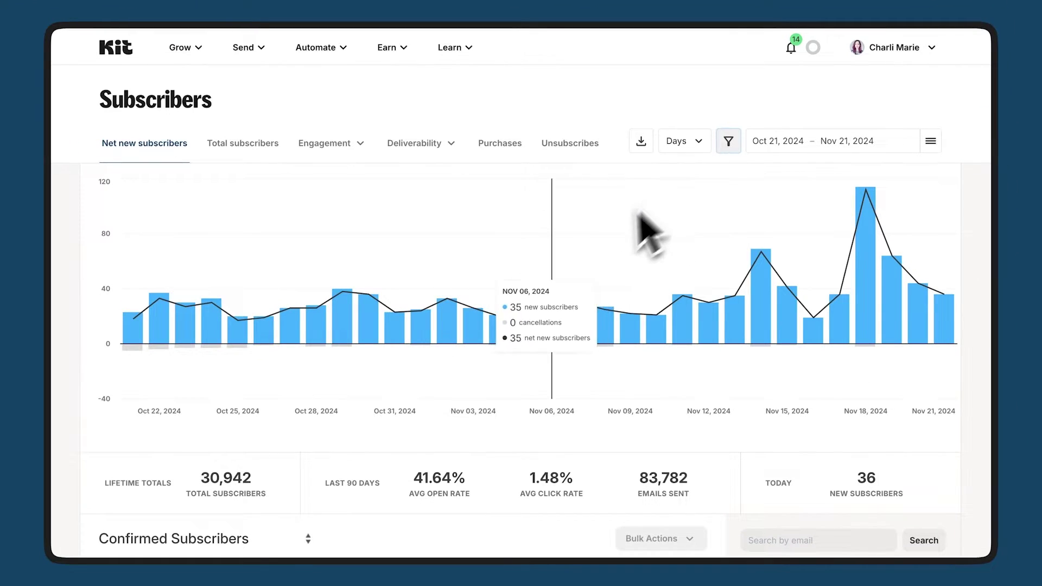
Step: Scroll down to the Confirmed Subscribers table and open one subscriber's profile
{"action": "scroll", "coordinate": [569, 282], "scroll_direction": "down", "scroll_amount": 5}
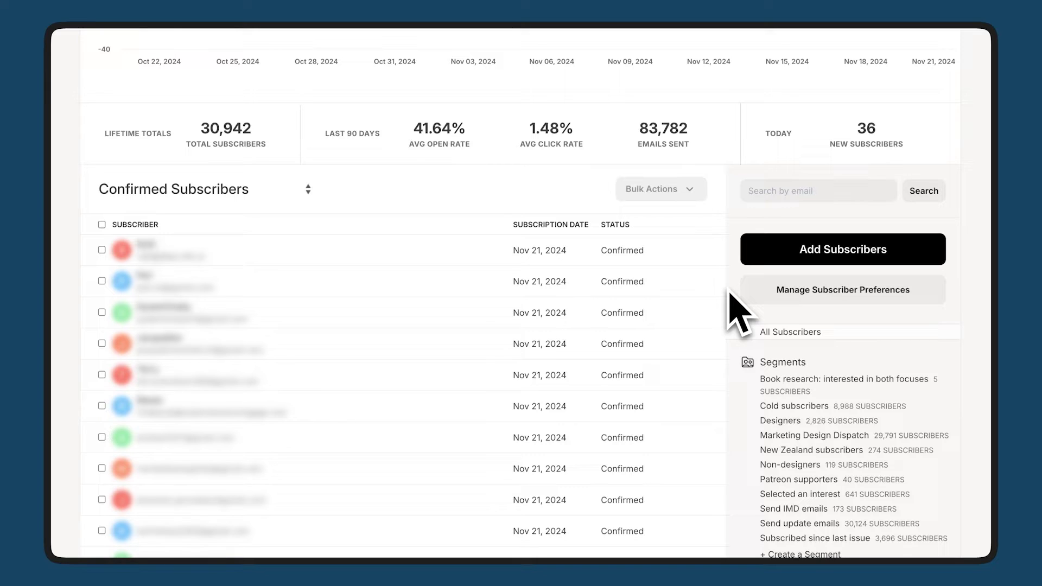
{"action": "scroll", "coordinate": [730, 293], "scroll_direction": "down", "scroll_amount": 1}
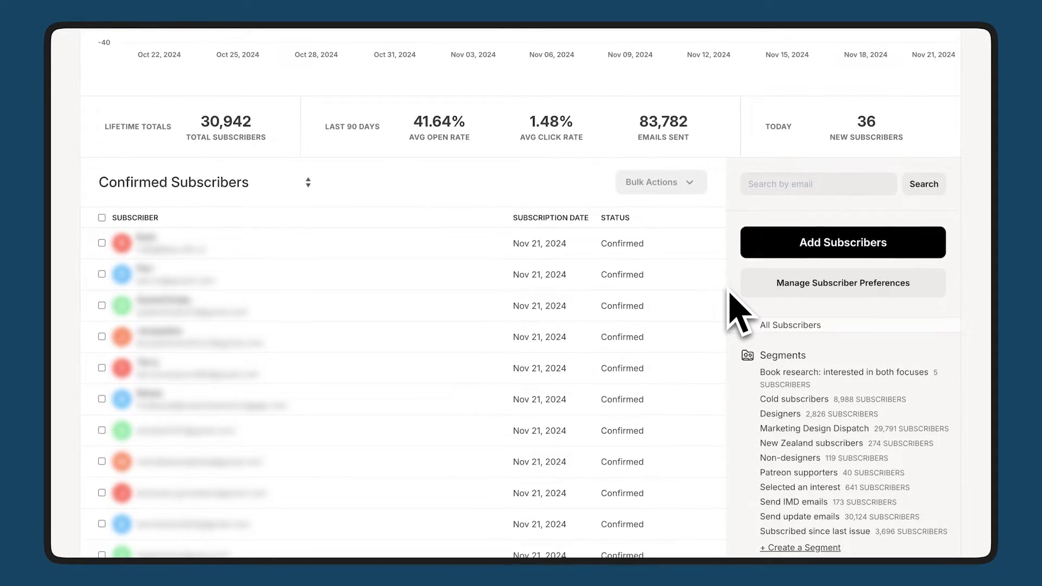
{"action": "scroll", "coordinate": [730, 293], "scroll_direction": "down", "scroll_amount": 2}
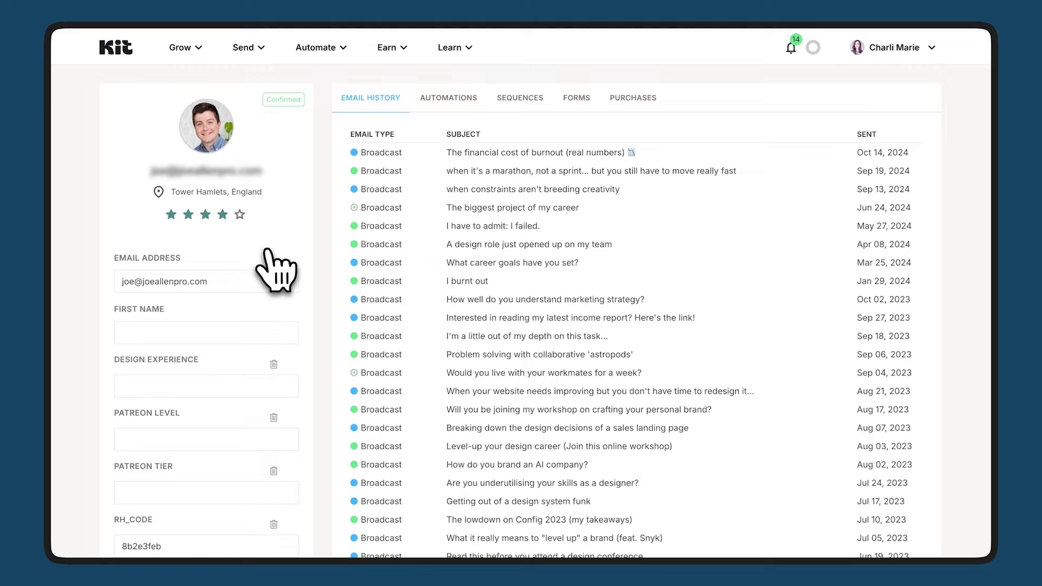
Step: View the subscriber's automations, sequences, forms and purchases tabs
{"action": "scroll", "coordinate": [277, 271], "scroll_direction": "down", "scroll_amount": 1}
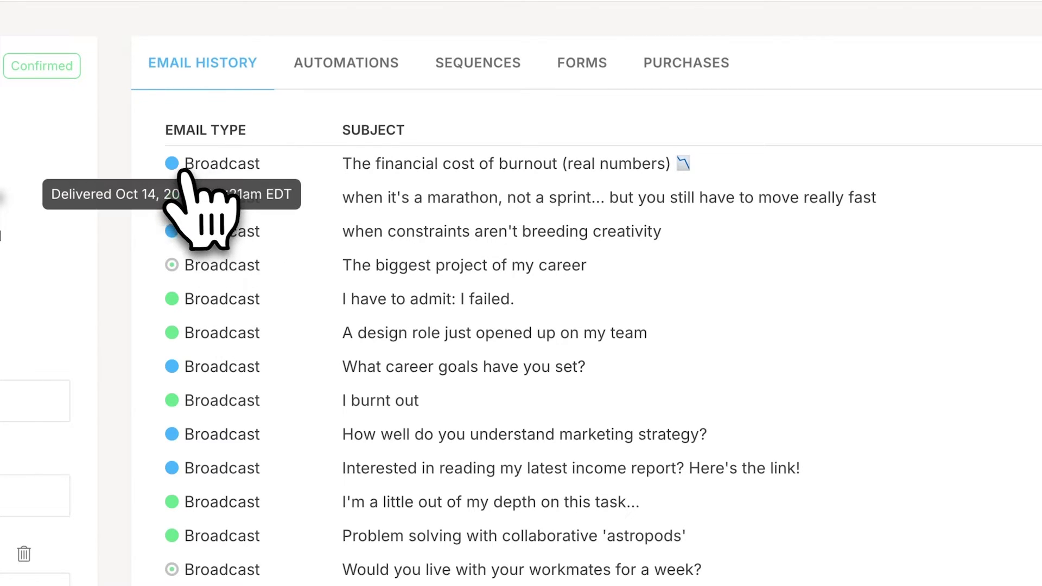
{"action": "mouse_move", "coordinate": [170, 196]}
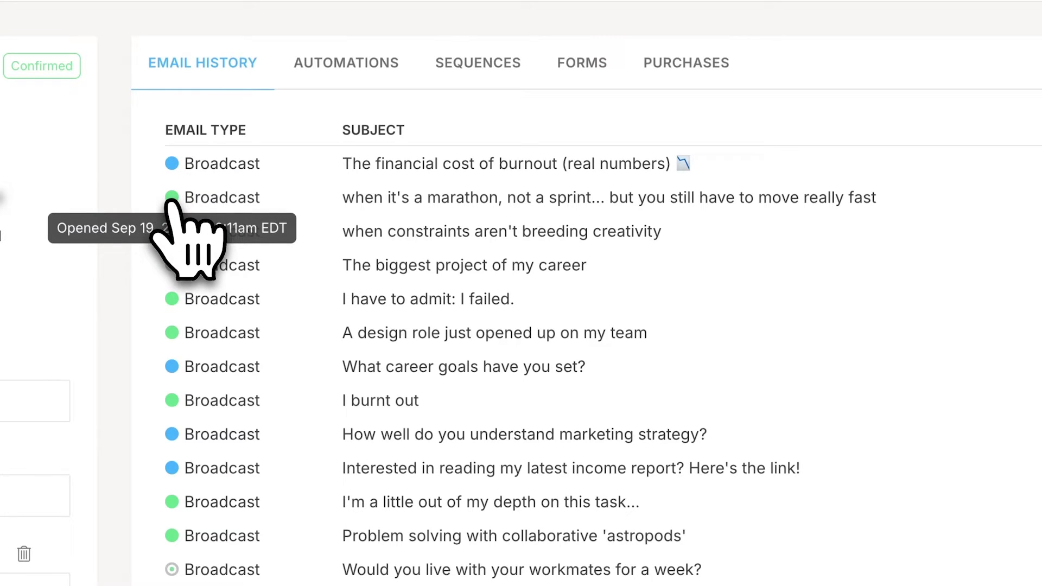
{"action": "mouse_move", "coordinate": [172, 177]}
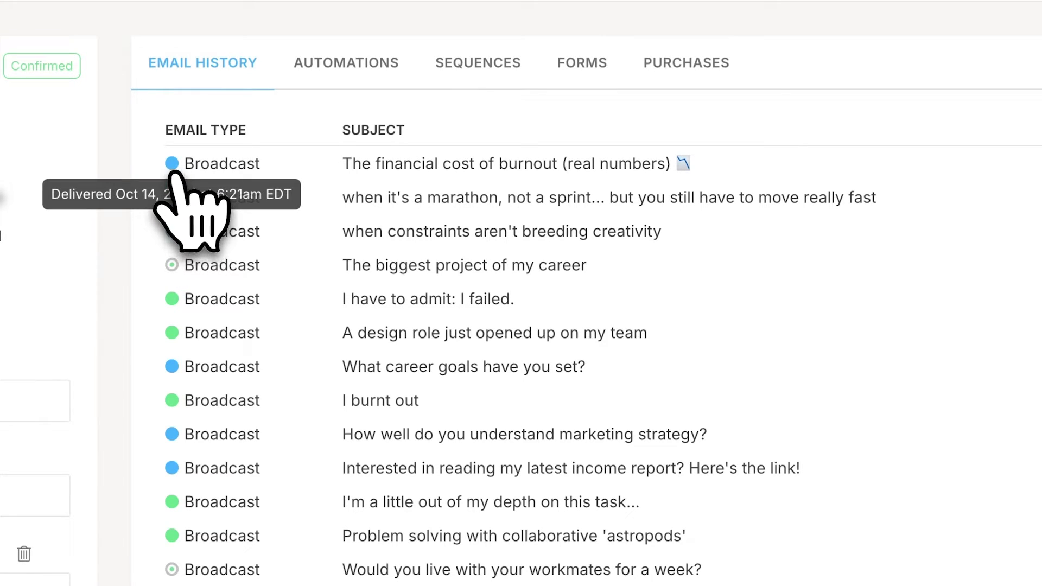
{"action": "mouse_move", "coordinate": [172, 275]}
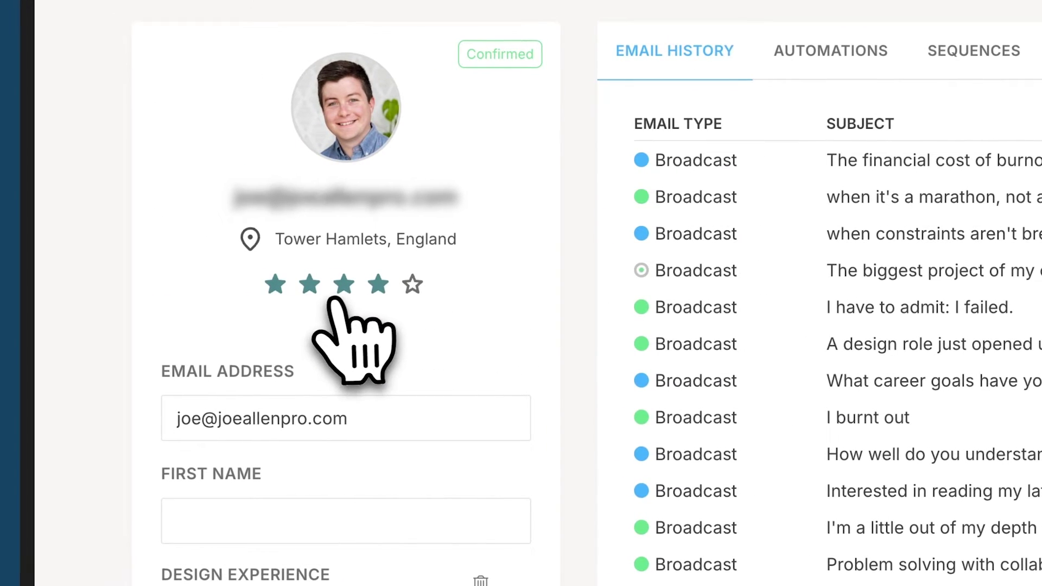
{"action": "left_click", "coordinate": [831, 54]}
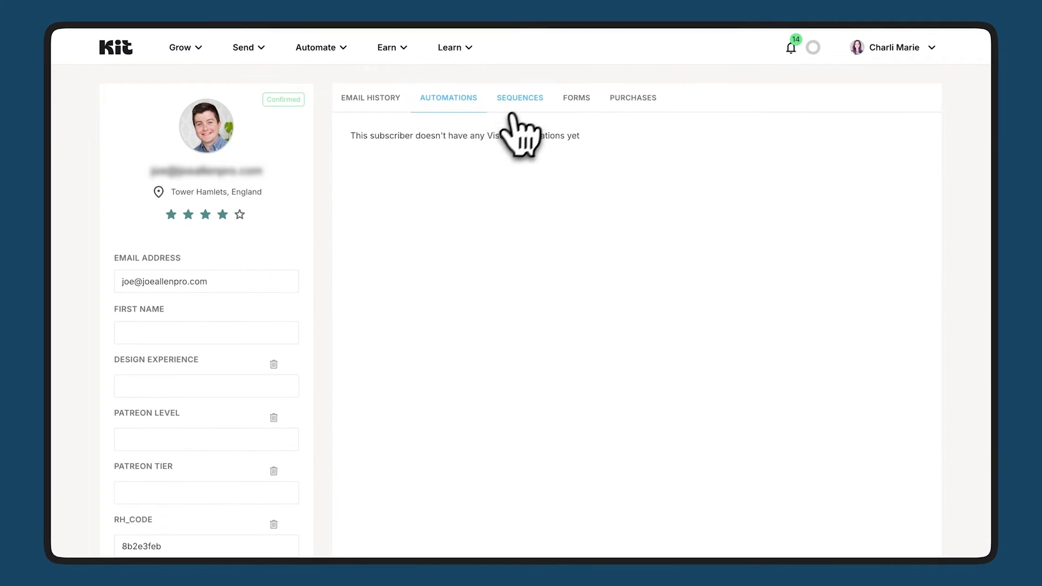
{"action": "left_click", "coordinate": [522, 101]}
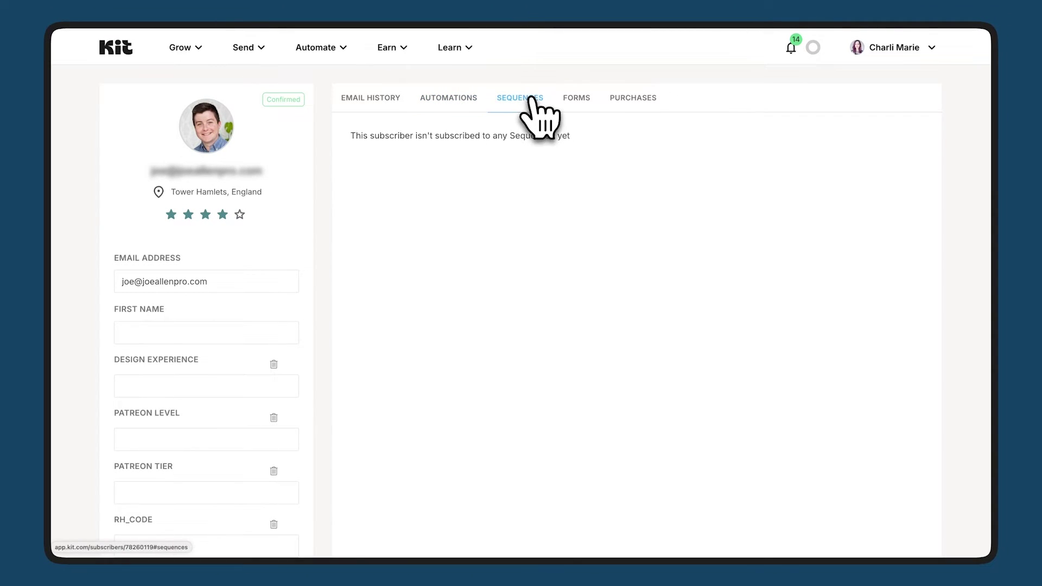
{"action": "left_click", "coordinate": [575, 98]}
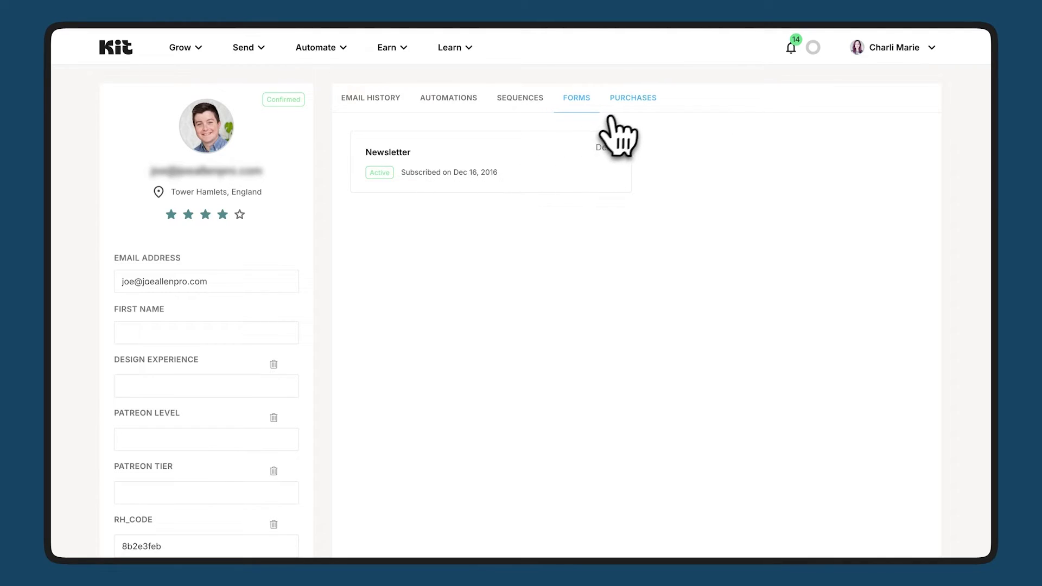
{"action": "left_click", "coordinate": [624, 100]}
Step: Show their Email History and scroll to How They Subscribed, Tags and Segments
{"action": "left_click", "coordinate": [380, 103]}
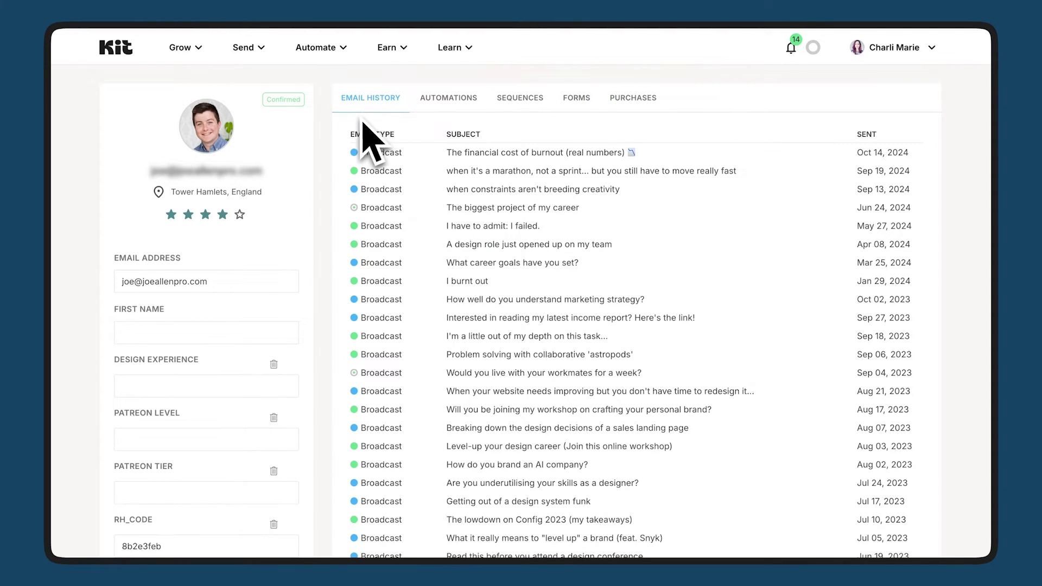
{"action": "scroll", "coordinate": [361, 158], "scroll_direction": "down", "scroll_amount": 20}
{"action": "scroll", "coordinate": [329, 206], "scroll_direction": "down", "scroll_amount": 5}
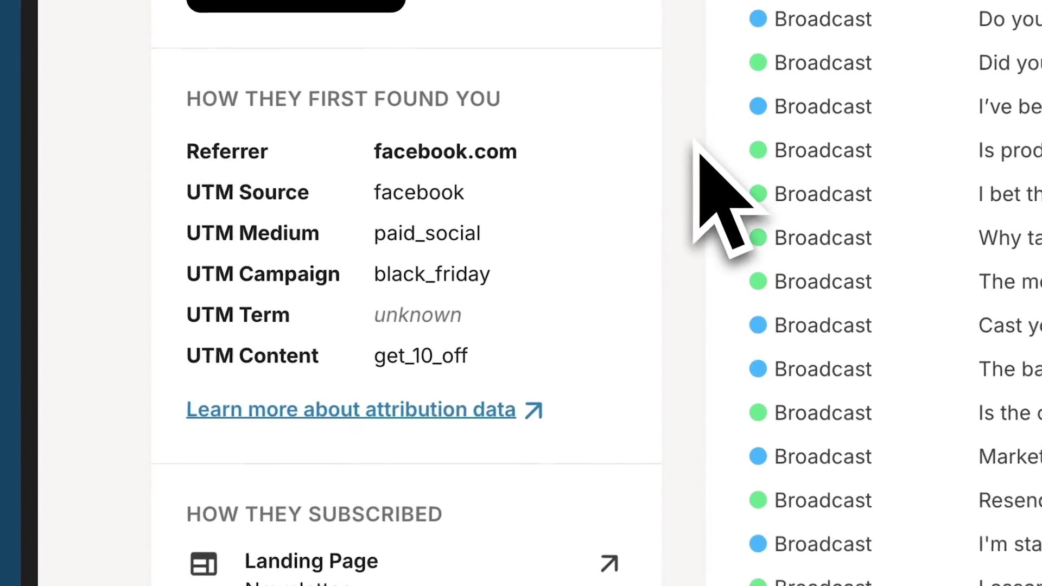
{"action": "scroll", "coordinate": [700, 153], "scroll_direction": "down", "scroll_amount": 3}
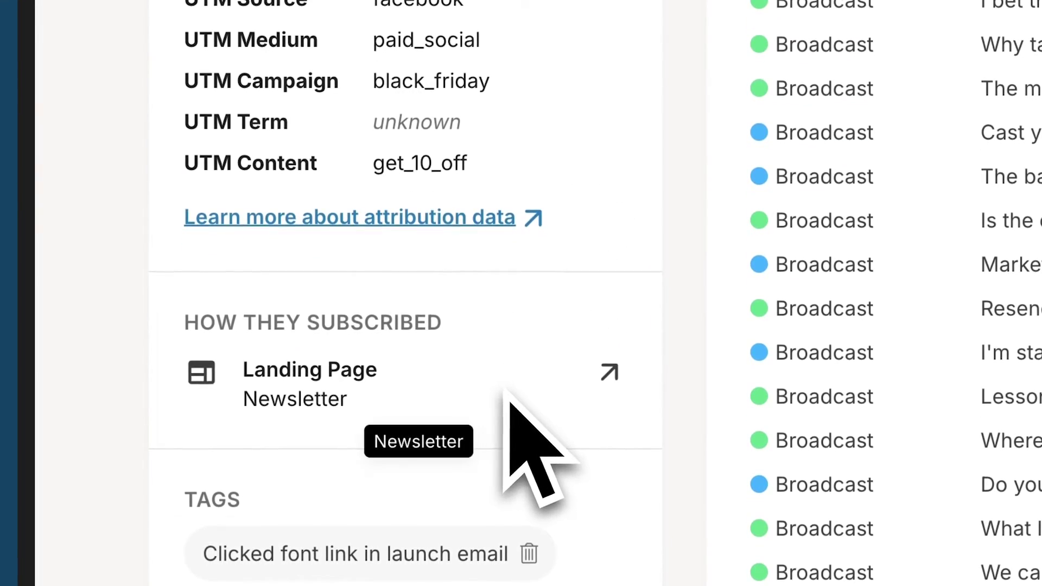
{"action": "scroll", "coordinate": [678, 331], "scroll_direction": "down", "scroll_amount": 7}
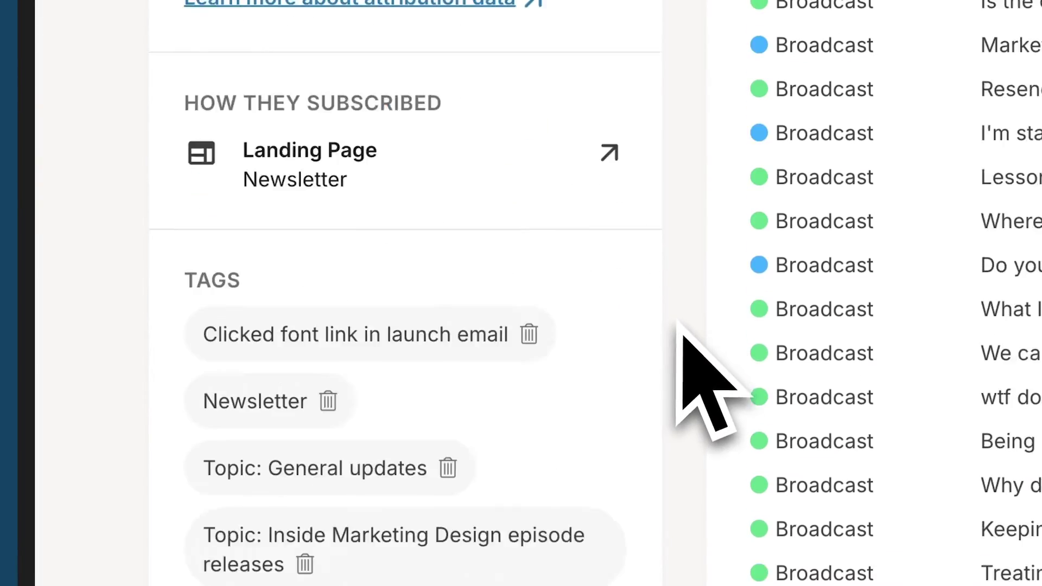
{"action": "scroll", "coordinate": [653, 334], "scroll_direction": "down", "scroll_amount": 2}
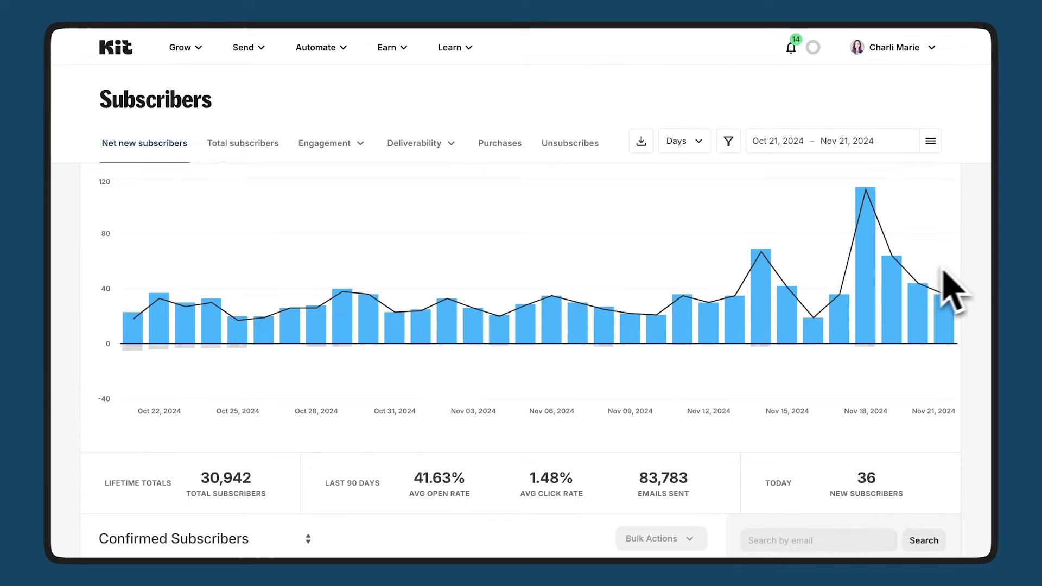
Step: Scroll the sidebar through the Segments and Tags lists and their subscriber counts
{"action": "scroll", "coordinate": [971, 284], "scroll_direction": "down", "scroll_amount": 3}
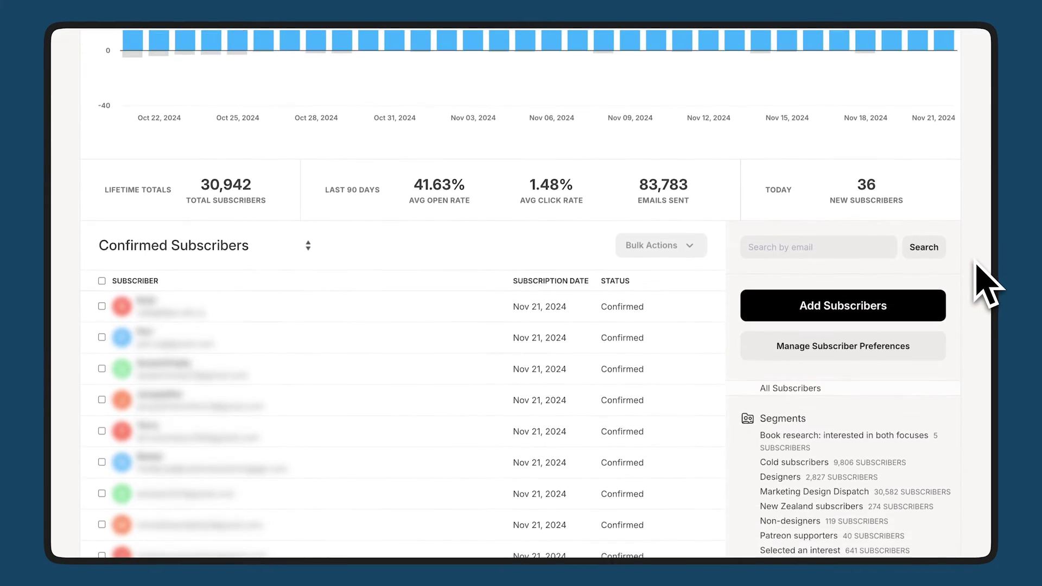
{"action": "scroll", "coordinate": [985, 285], "scroll_direction": "down", "scroll_amount": 5}
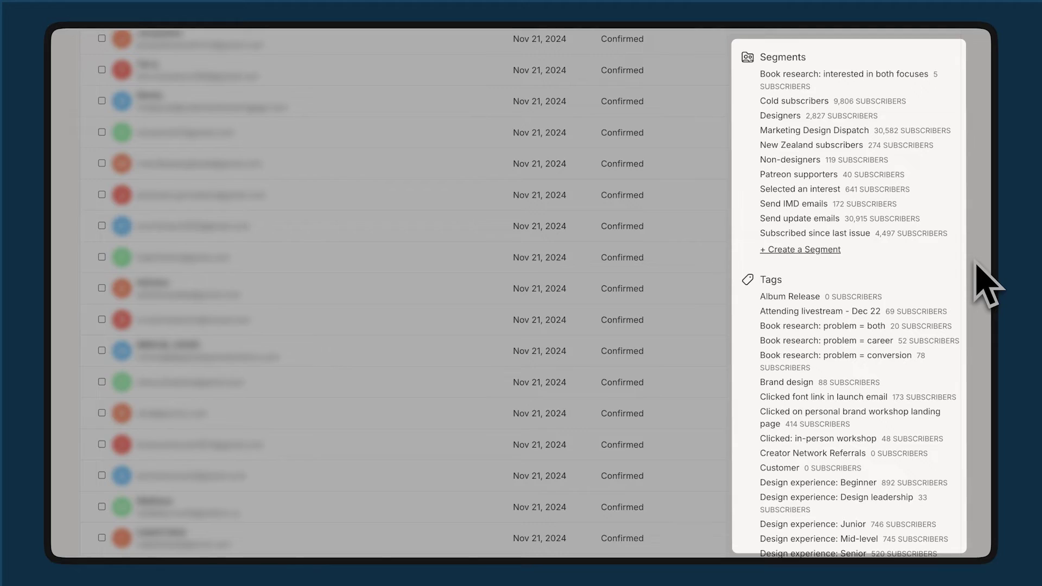
{"action": "scroll", "coordinate": [985, 285], "scroll_direction": "down", "scroll_amount": 2}
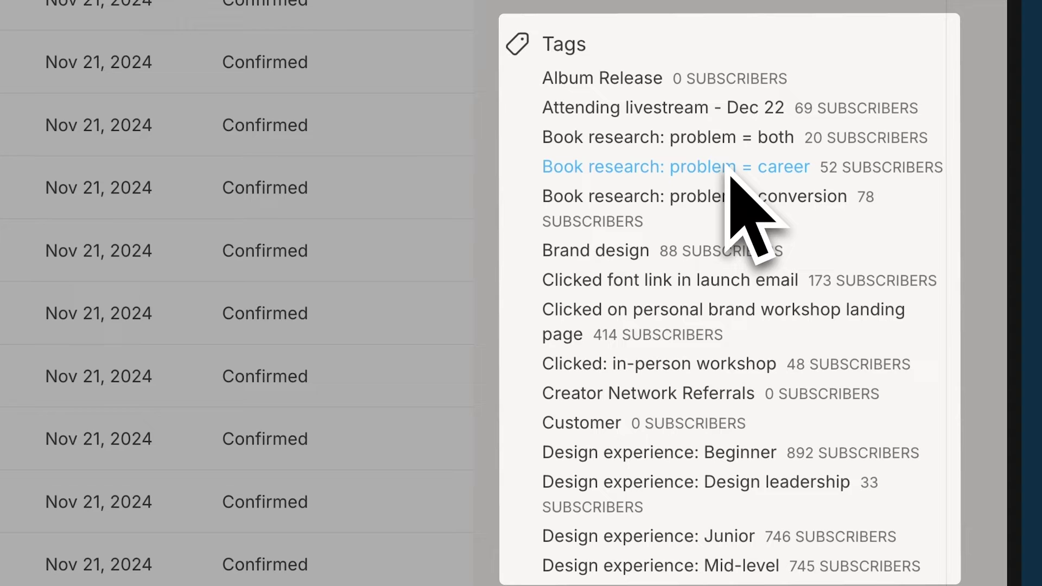
{"action": "scroll", "coordinate": [939, 233], "scroll_direction": "up", "scroll_amount": 8}
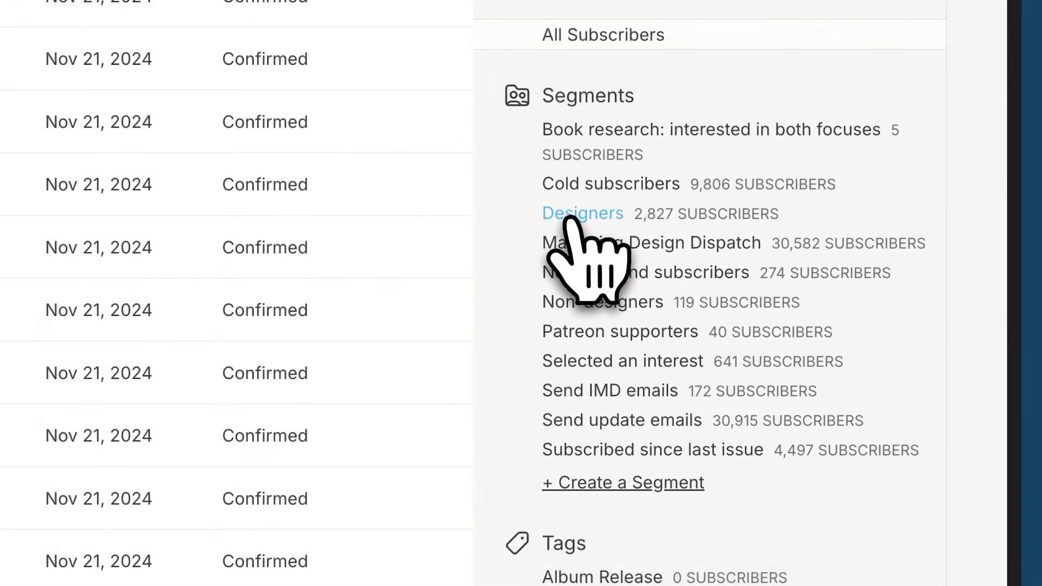
Step: Filter the list to the Designers segment and open its Edit Segment settings
{"action": "left_click", "coordinate": [575, 215]}
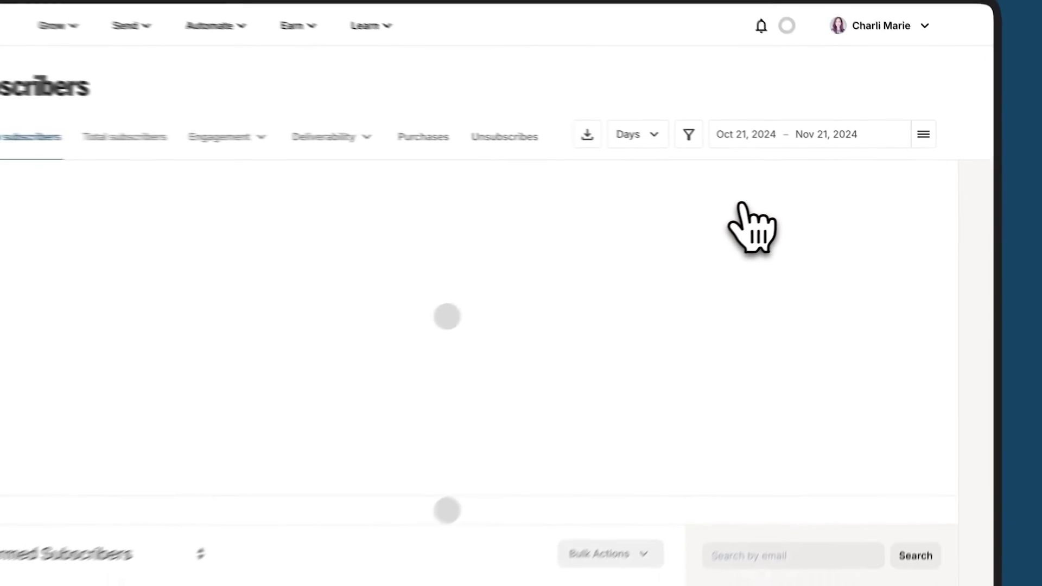
{"action": "scroll", "coordinate": [673, 312], "scroll_direction": "down", "scroll_amount": 5}
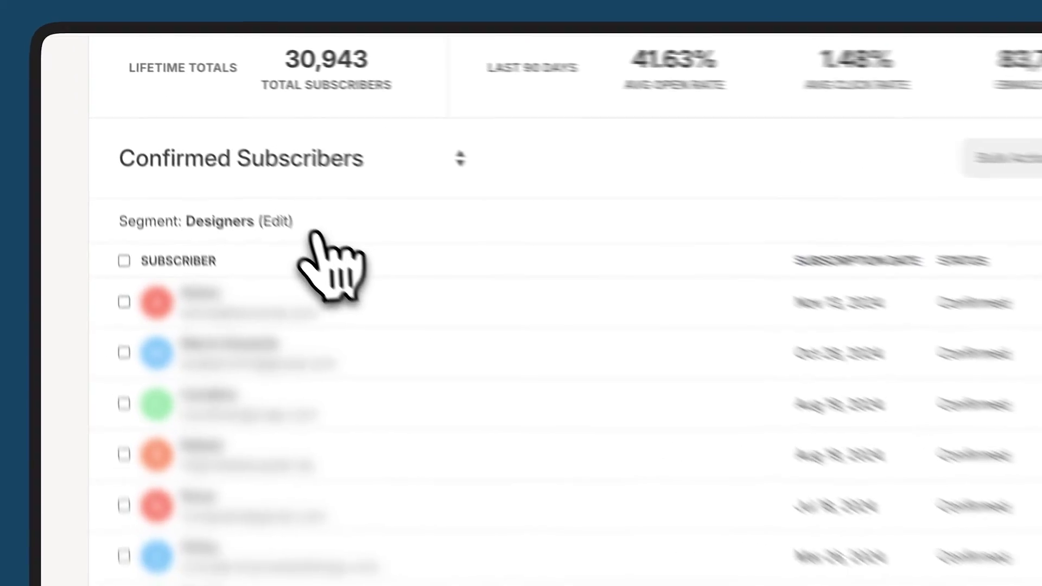
{"action": "left_click", "coordinate": [275, 221]}
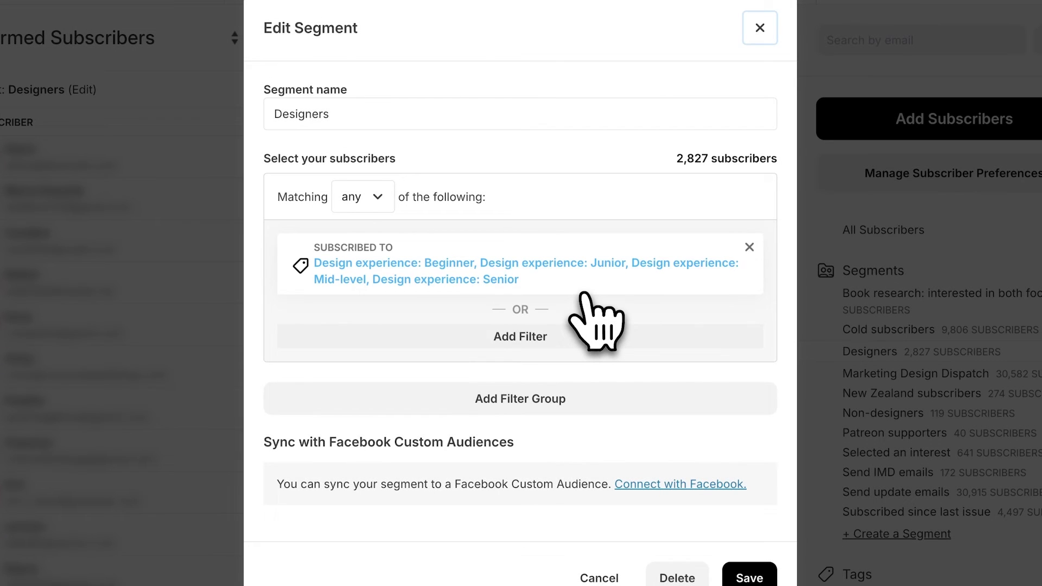
Step: Start a 'Subscribed to' filter, browse its subscription types, then discard it
{"action": "left_click", "coordinate": [515, 336]}
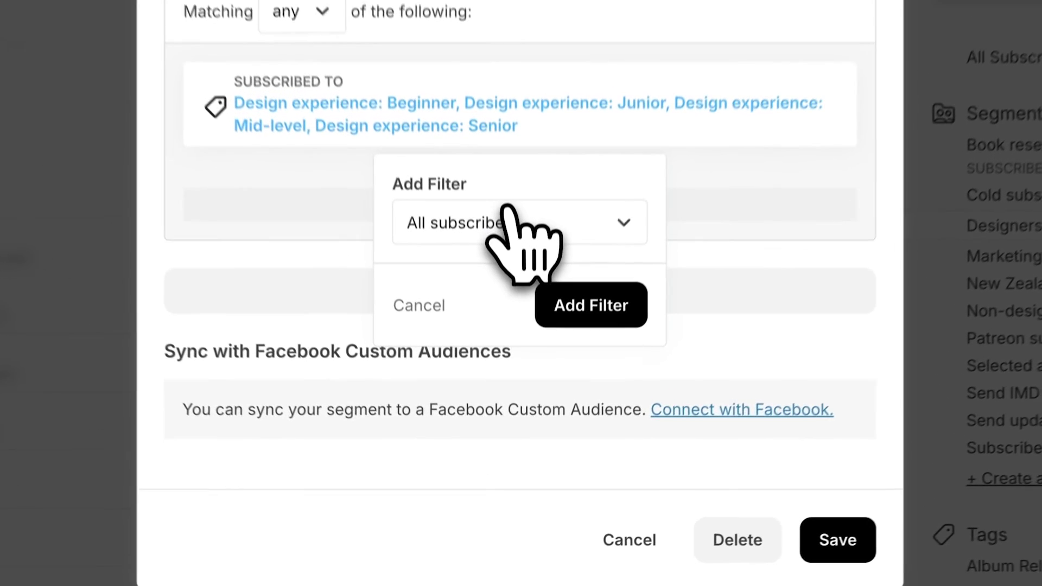
{"action": "left_click", "coordinate": [508, 218]}
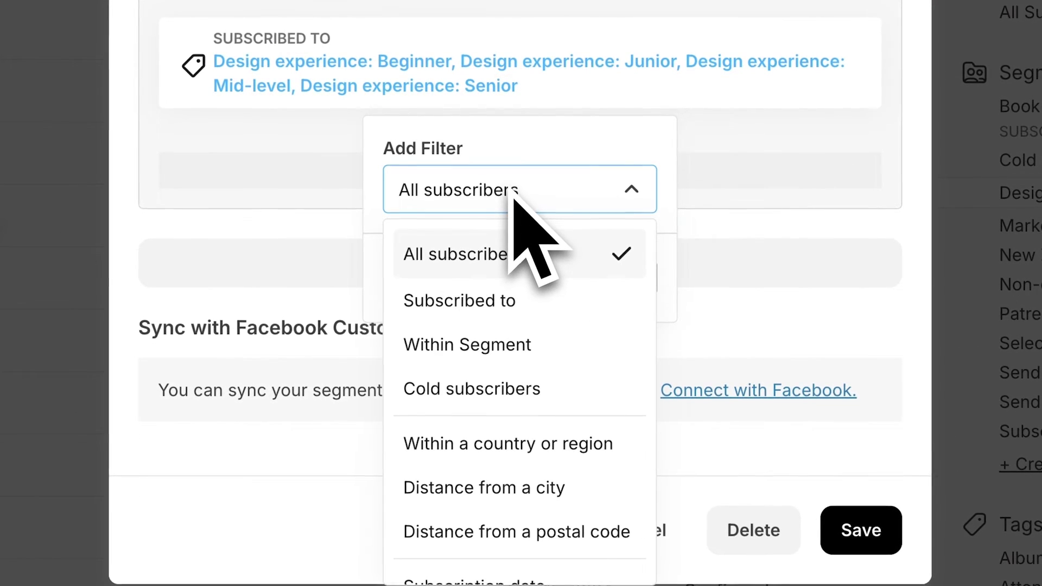
{"action": "left_click", "coordinate": [539, 300]}
{"action": "left_click", "coordinate": [572, 265]}
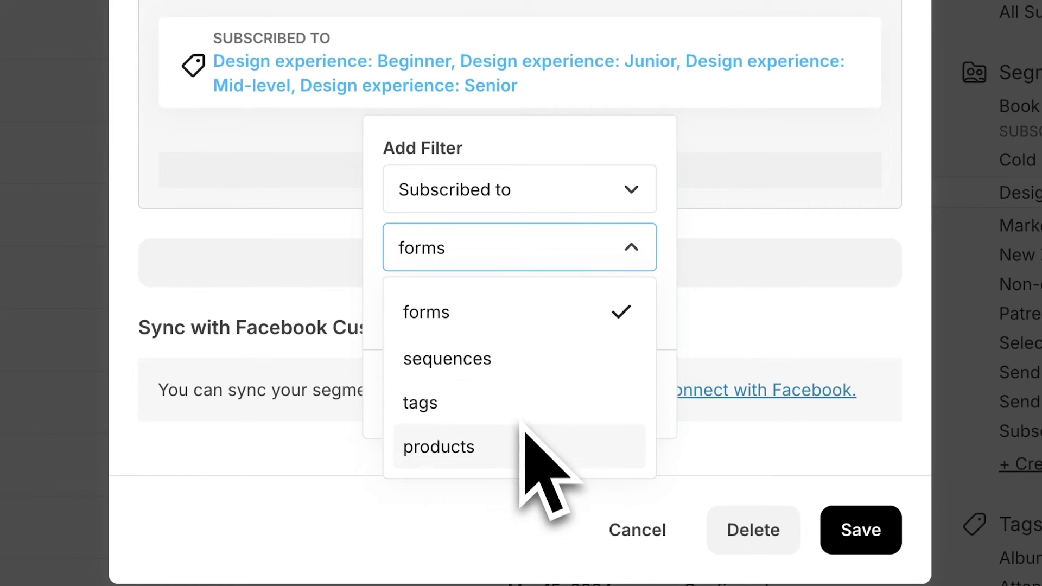
{"action": "left_click", "coordinate": [651, 244]}
{"action": "left_click", "coordinate": [708, 162]}
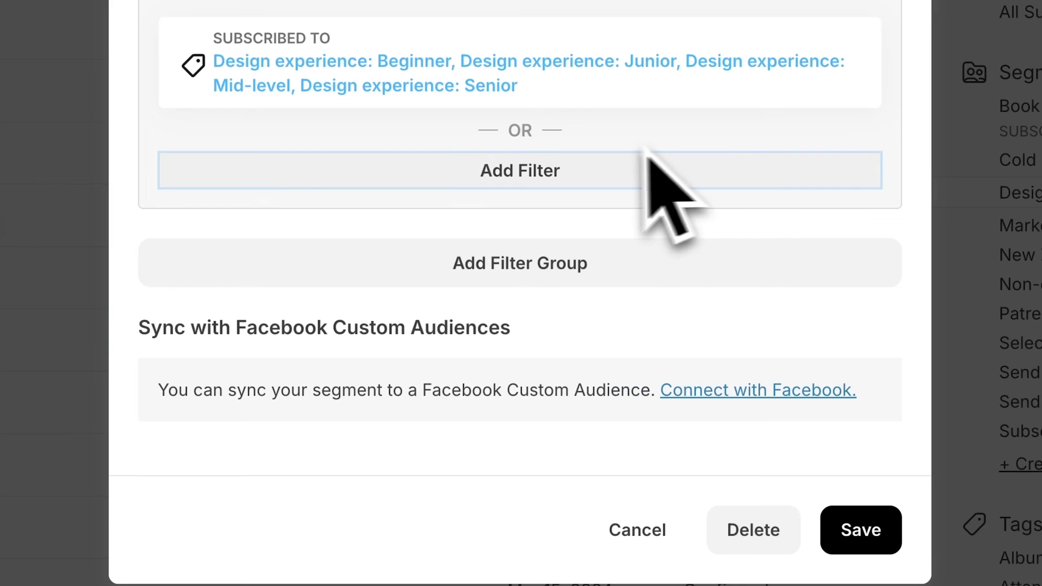
Step: Start another filter and scroll through the full list of filter types without adding one
{"action": "left_click", "coordinate": [529, 172]}
{"action": "left_click", "coordinate": [506, 249]}
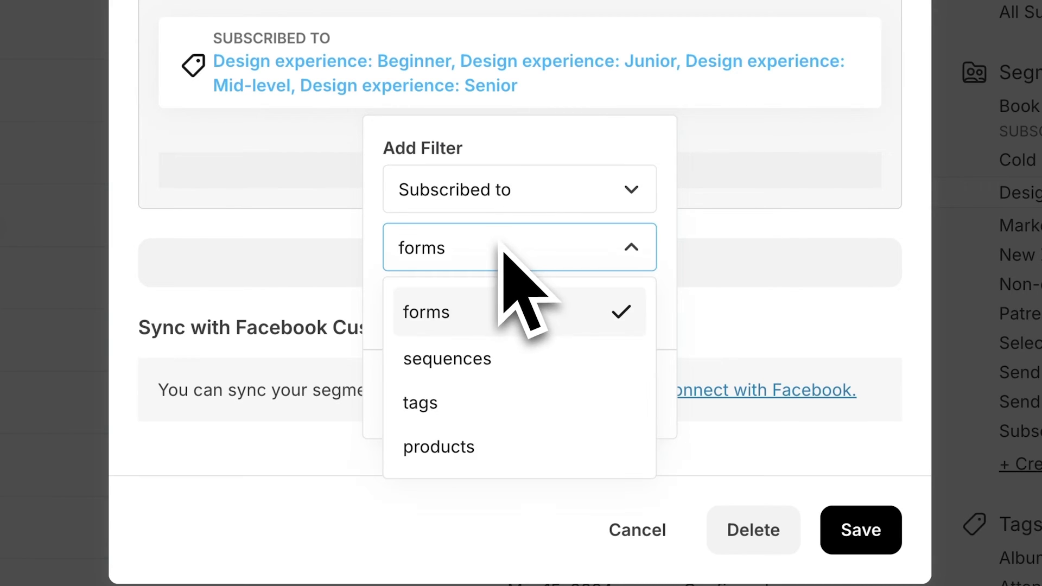
{"action": "left_click", "coordinate": [510, 206]}
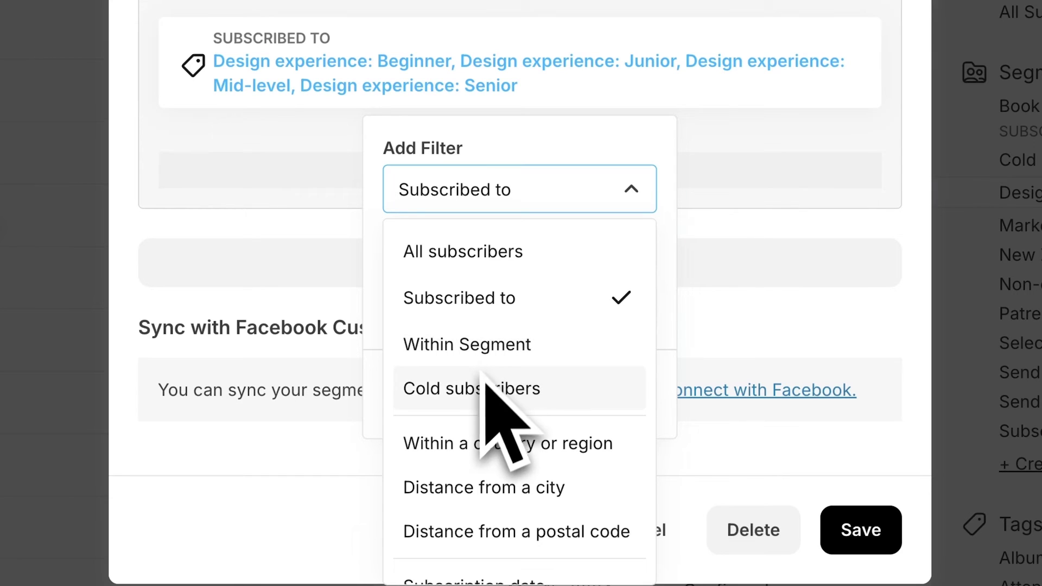
{"action": "scroll", "coordinate": [482, 410], "scroll_direction": "down", "scroll_amount": 1}
{"action": "scroll", "coordinate": [476, 392], "scroll_direction": "down", "scroll_amount": 2}
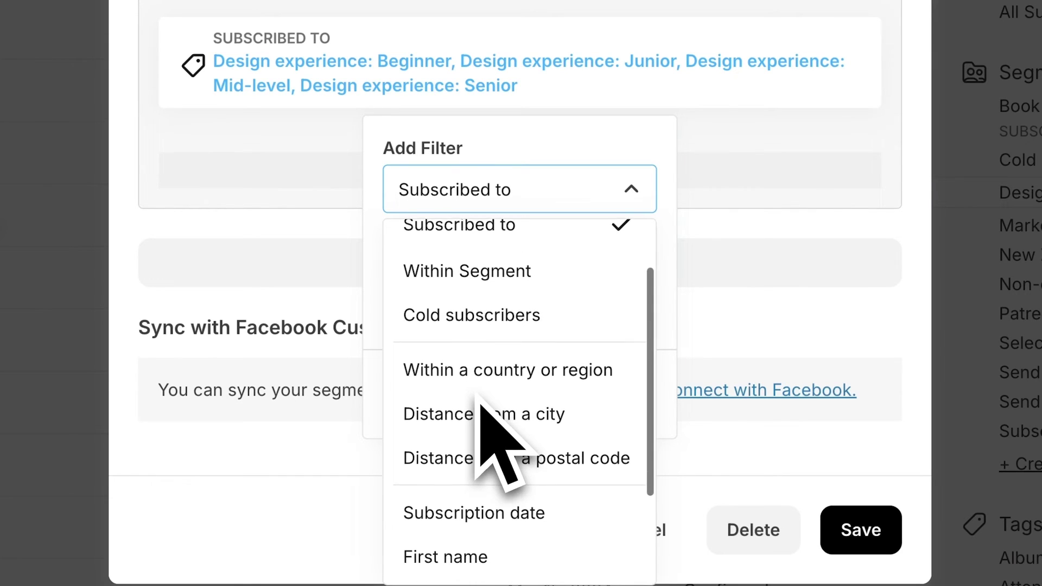
{"action": "scroll", "coordinate": [476, 392], "scroll_direction": "down", "scroll_amount": 2}
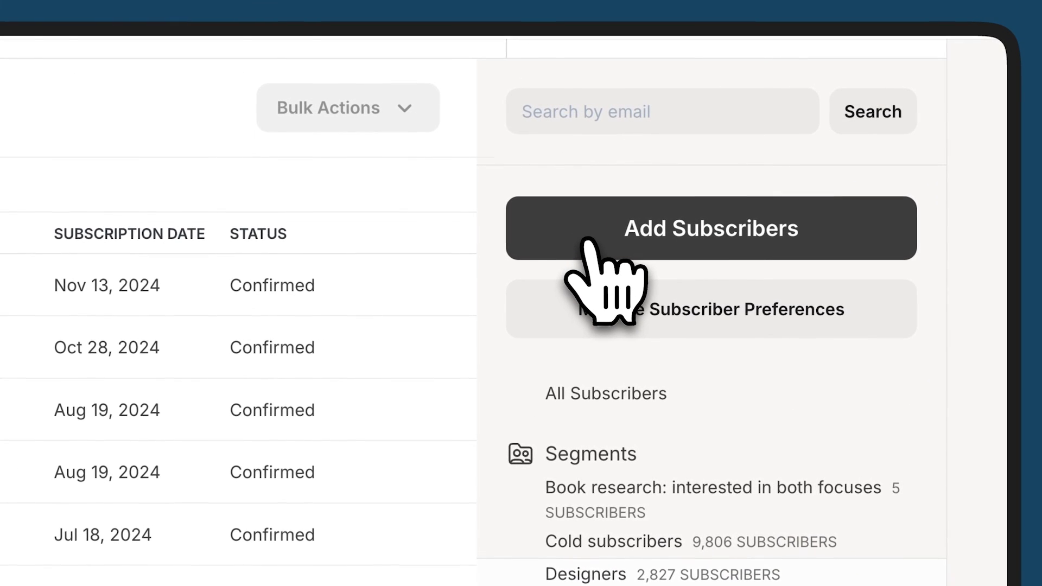
Step: Open the Import Subscribers dialog from Add Subscribers
{"action": "left_click", "coordinate": [588, 241]}
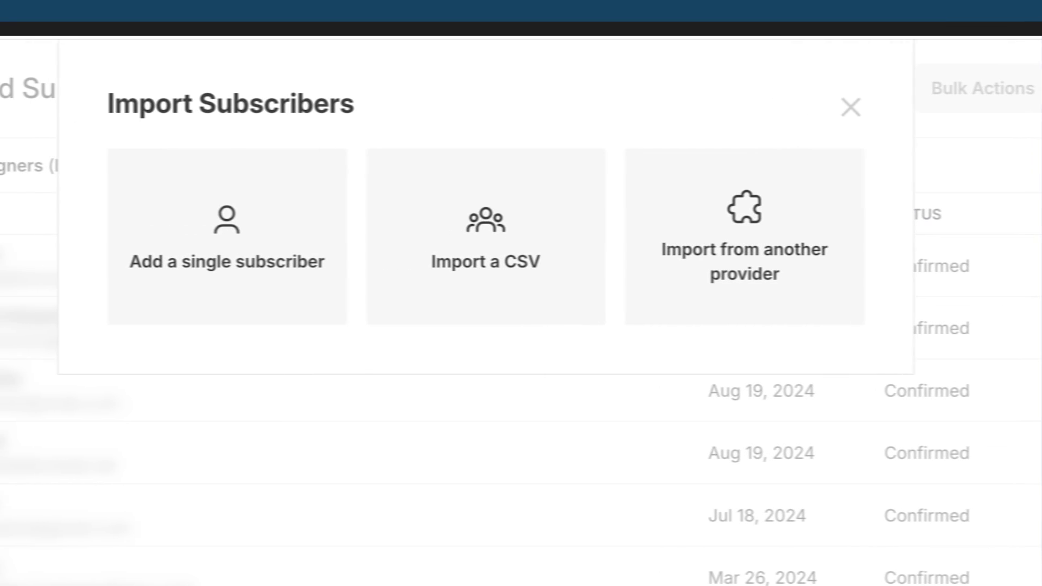